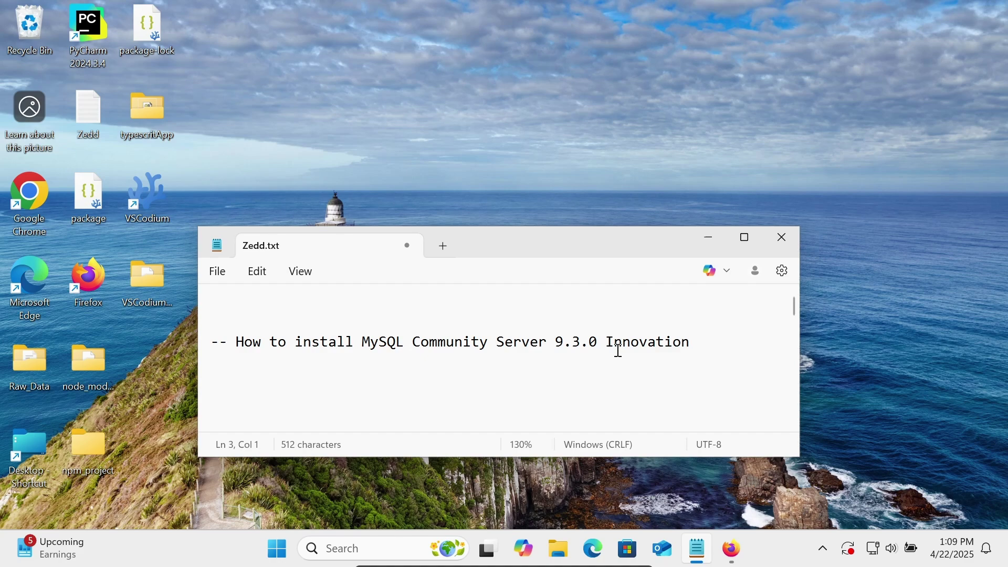
Step: Minimize the Notepad note 'How to install MySQL Community Server 9.3.0 Innovation' to show the desktop
click(708, 236)
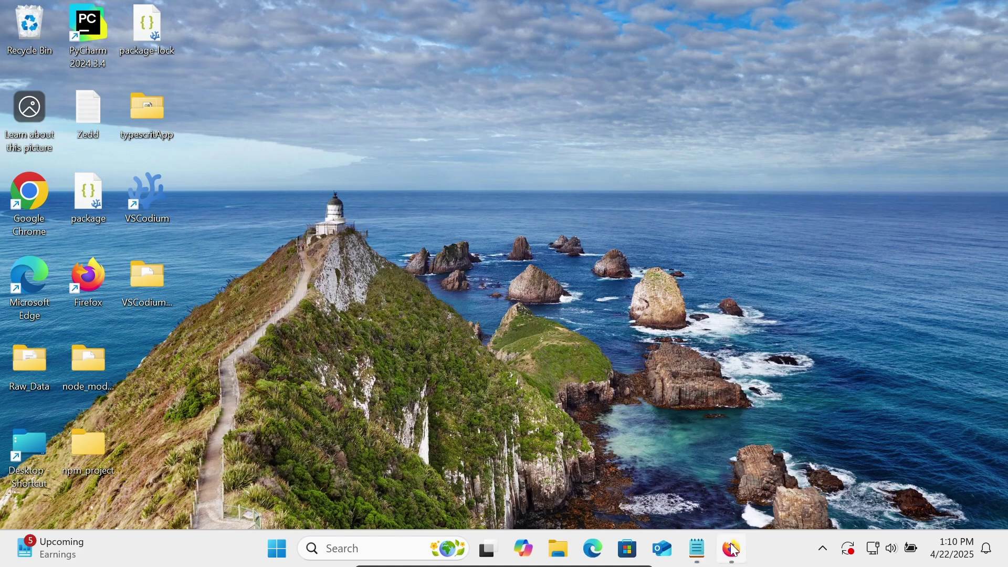
Step: Bring up Firefox, open the official MySQL site, and go to Community Server downloads
click(731, 550)
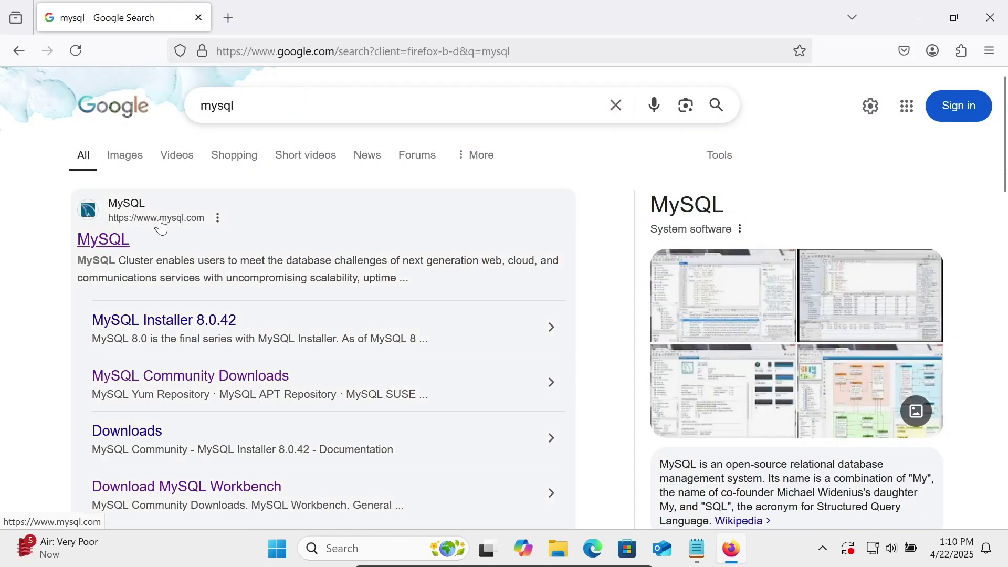
click(110, 241)
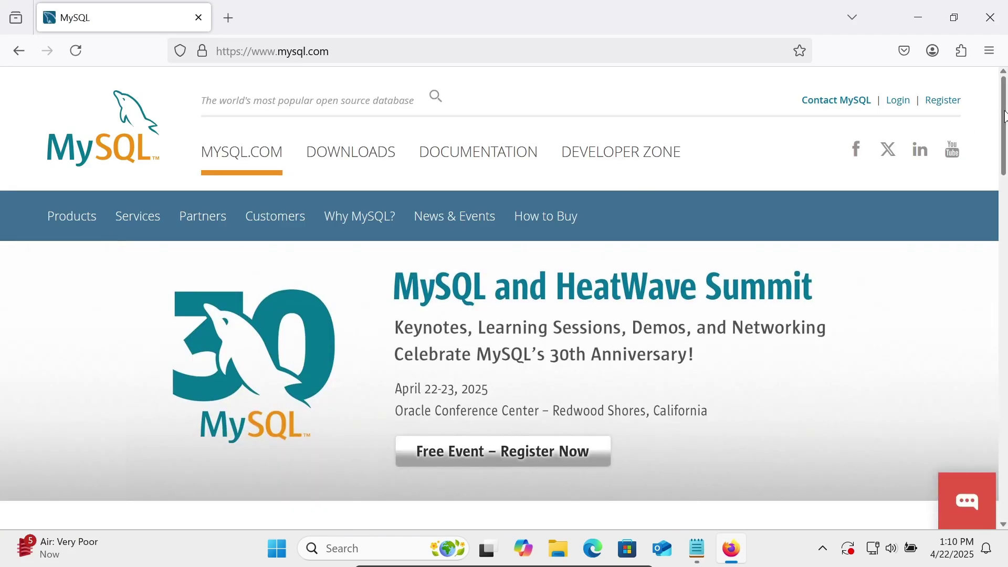
drag(1005, 116, 1007, 425)
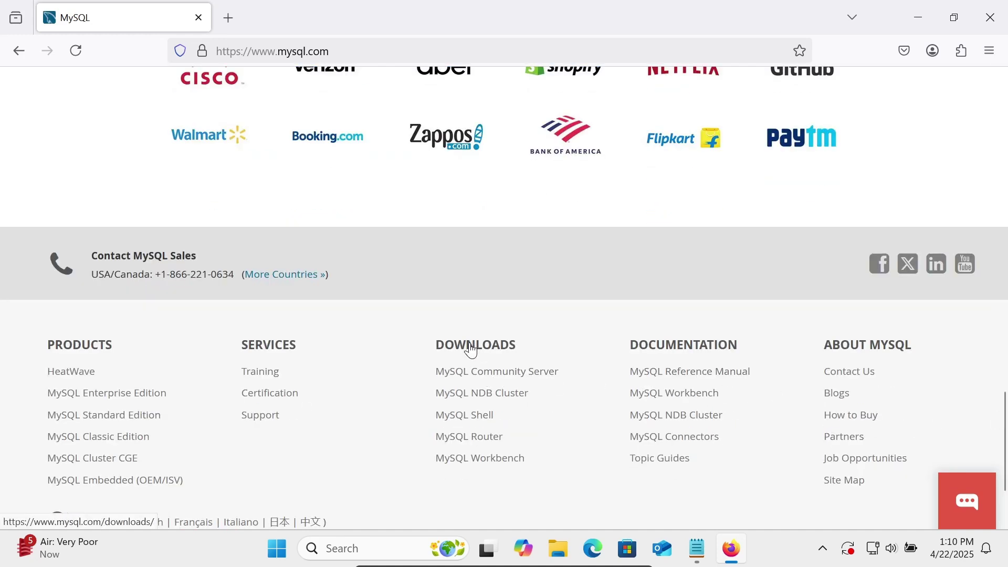
click(476, 375)
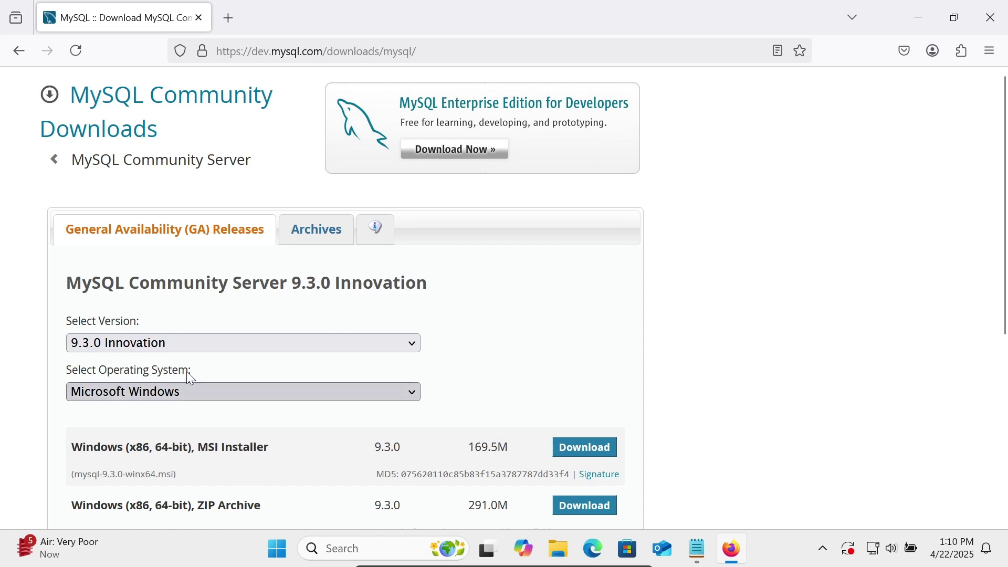
Step: Keep 9.3.0 Innovation on Microsoft Windows and download the Windows (x86, 64-bit) MSI Installer
click(186, 342)
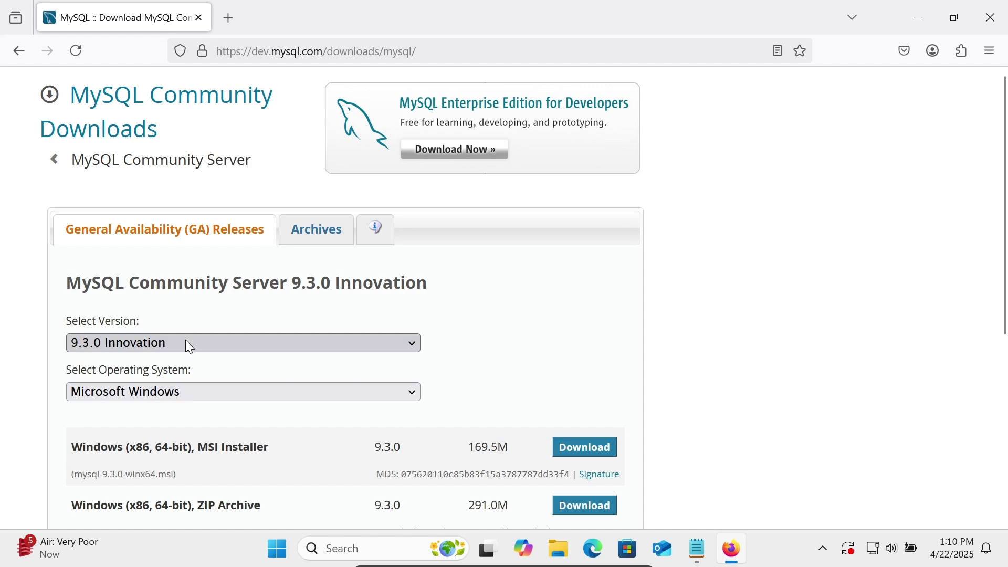
click(183, 390)
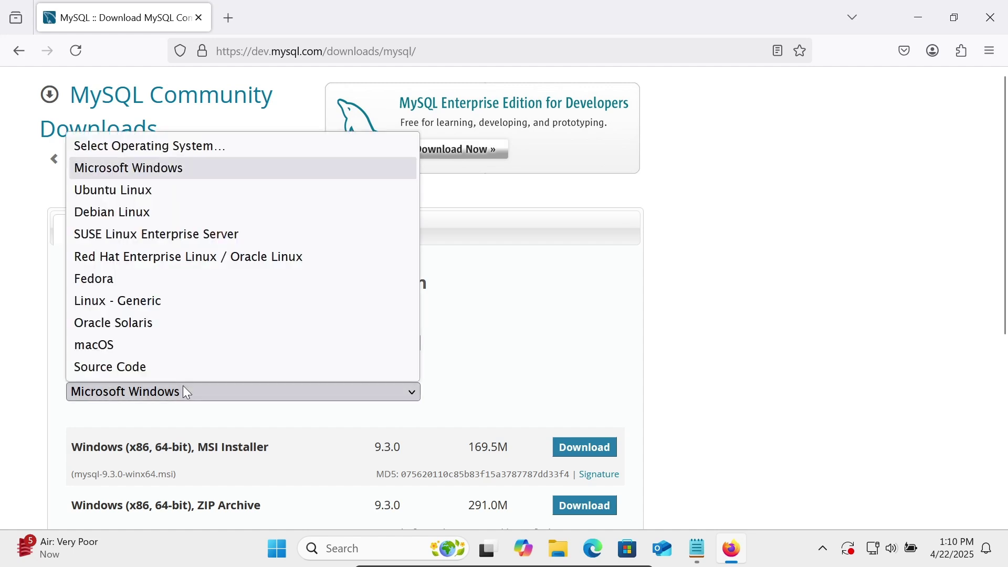
click(183, 388)
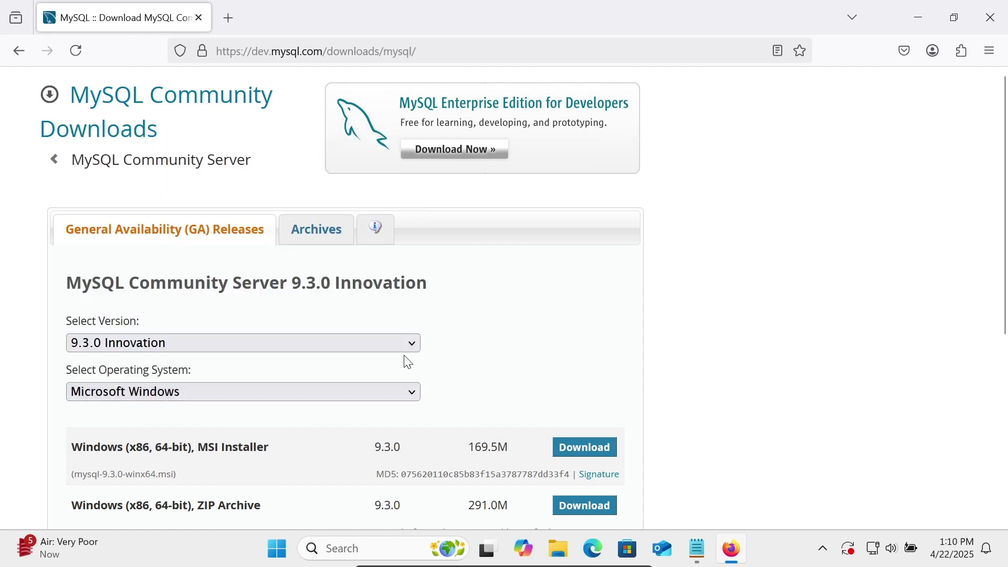
scroll(841, 258, down, 2)
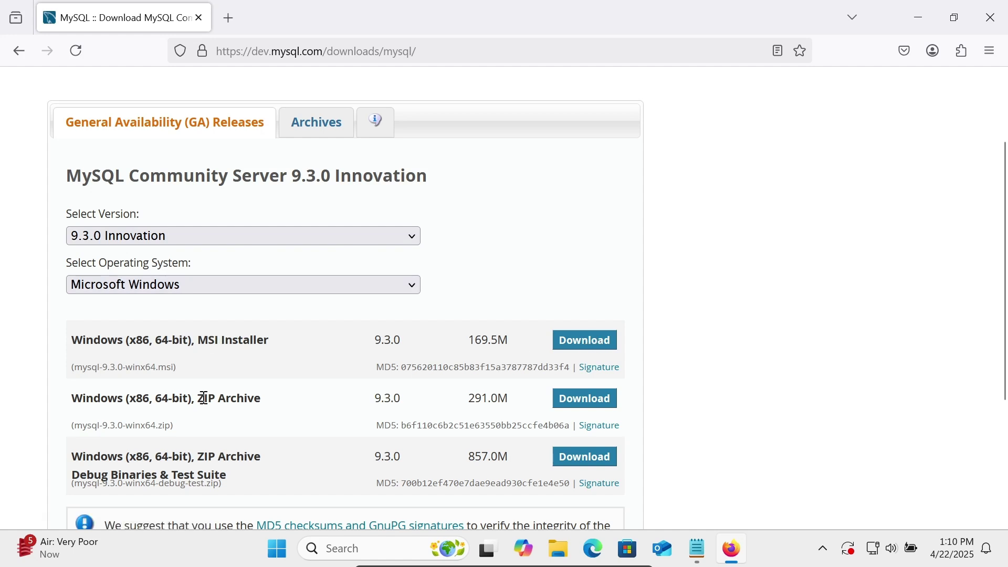
click(585, 340)
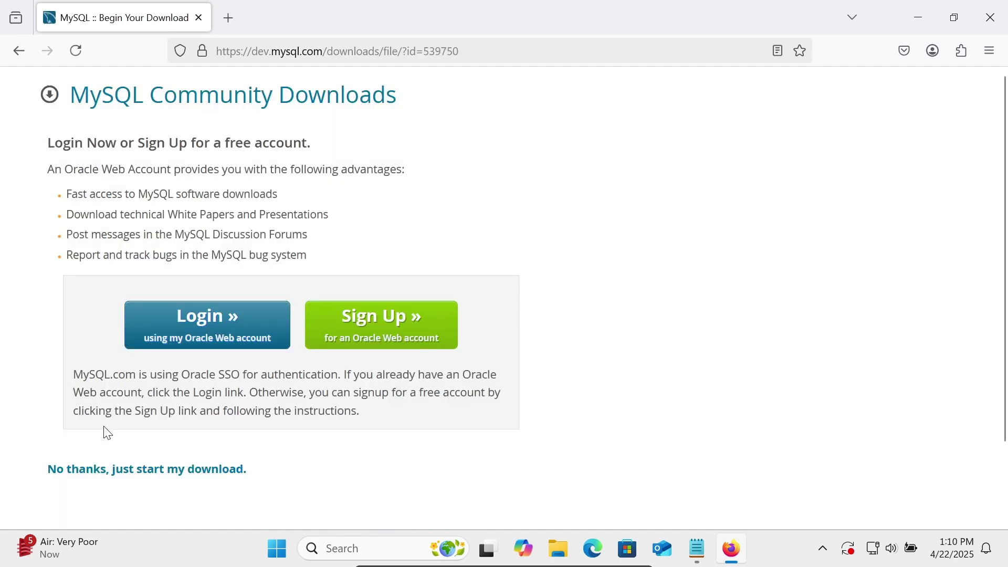
Step: Download mysql-9.3.0-winx64.msi without an account, run it, and minimize Firefox
click(146, 471)
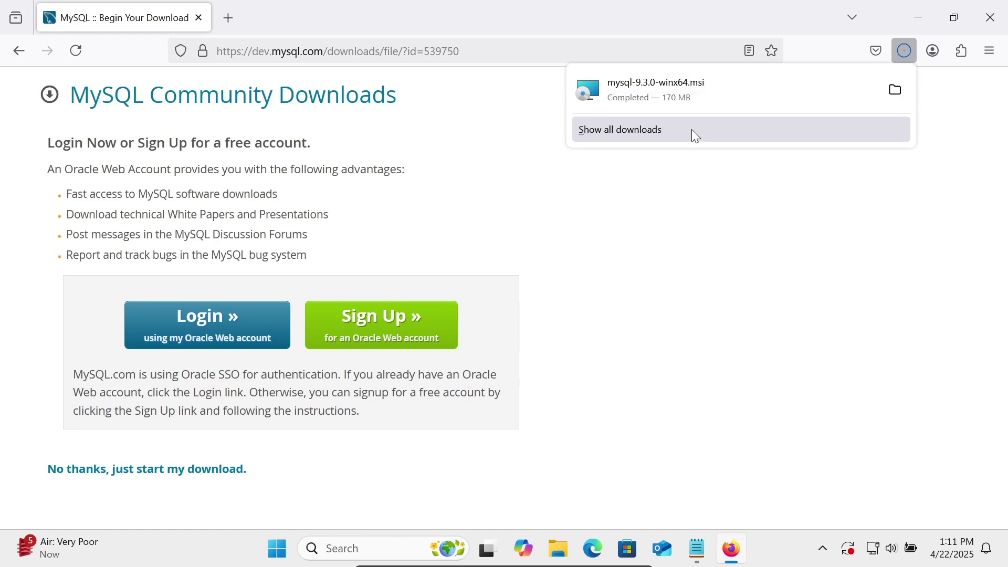
click(699, 93)
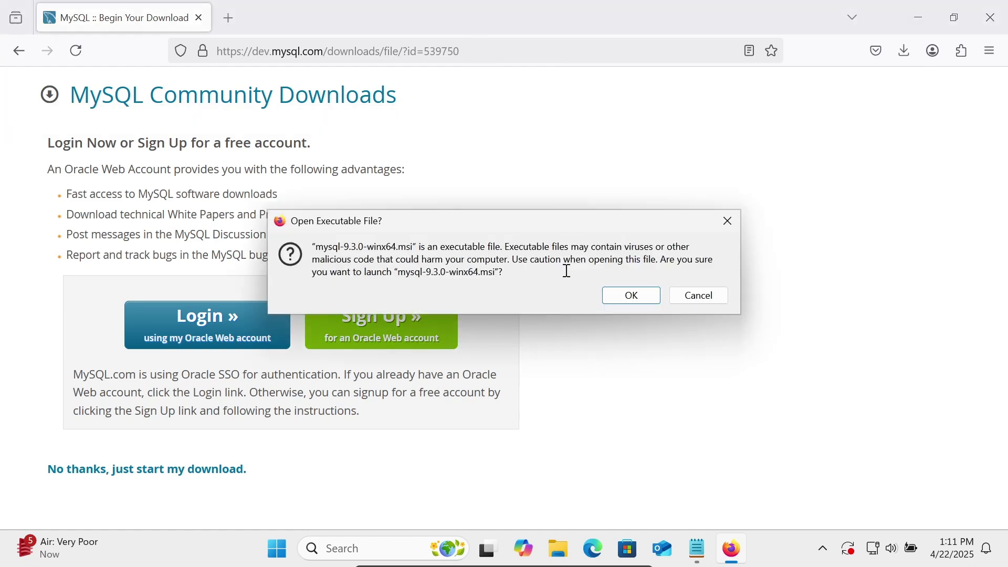
click(625, 295)
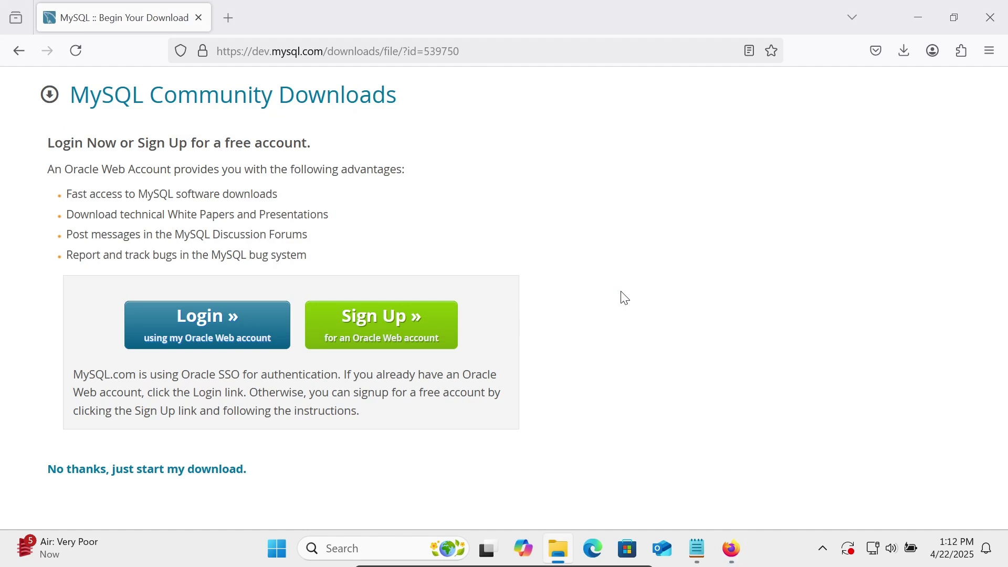
click(918, 17)
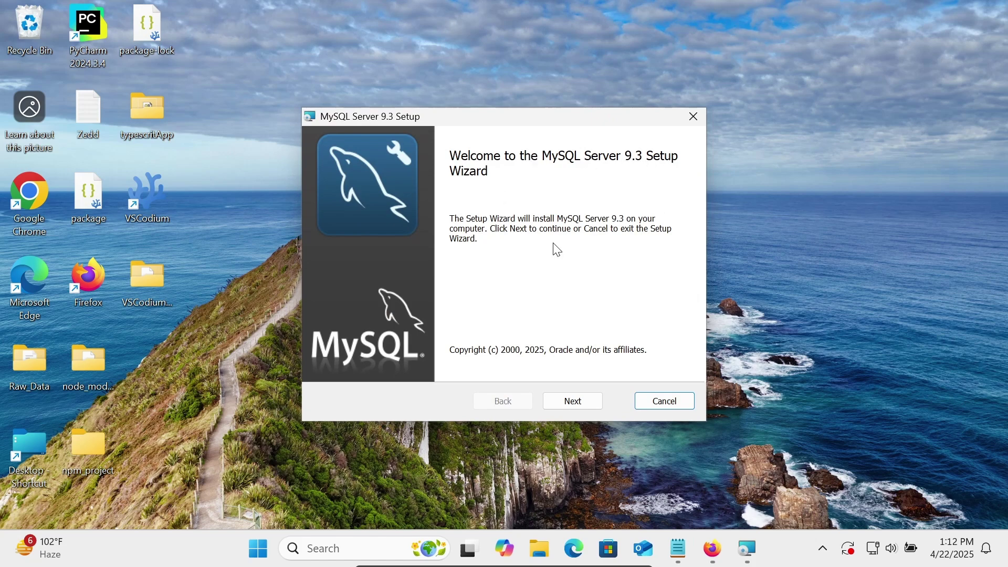
Step: Accept the license agreement and choose the Complete setup type
click(582, 396)
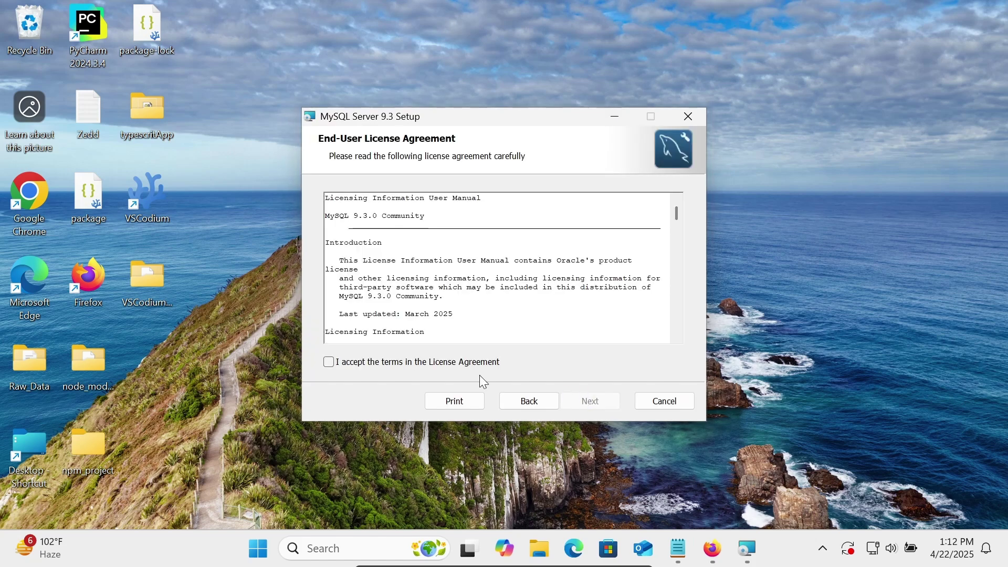
click(415, 363)
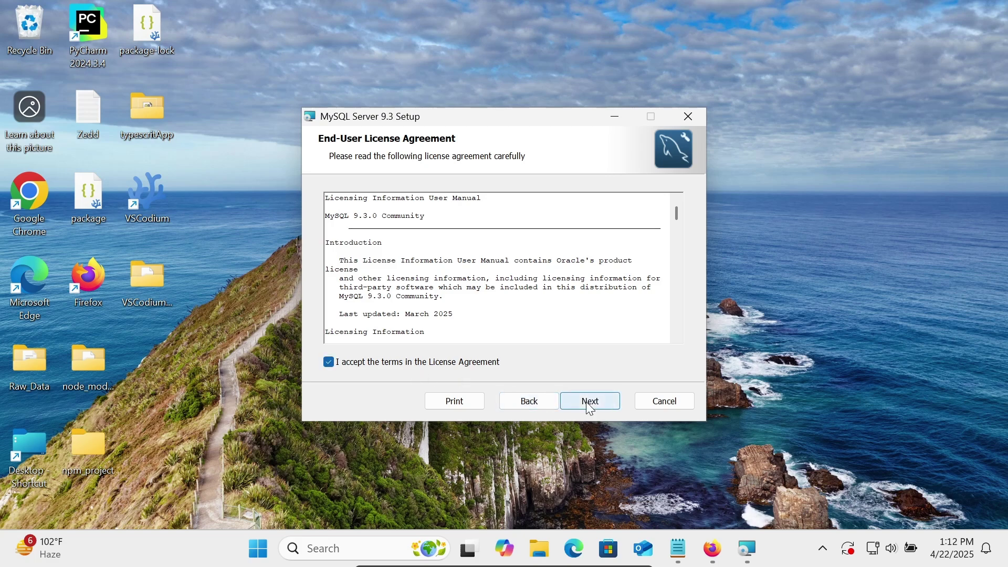
click(587, 402)
click(380, 321)
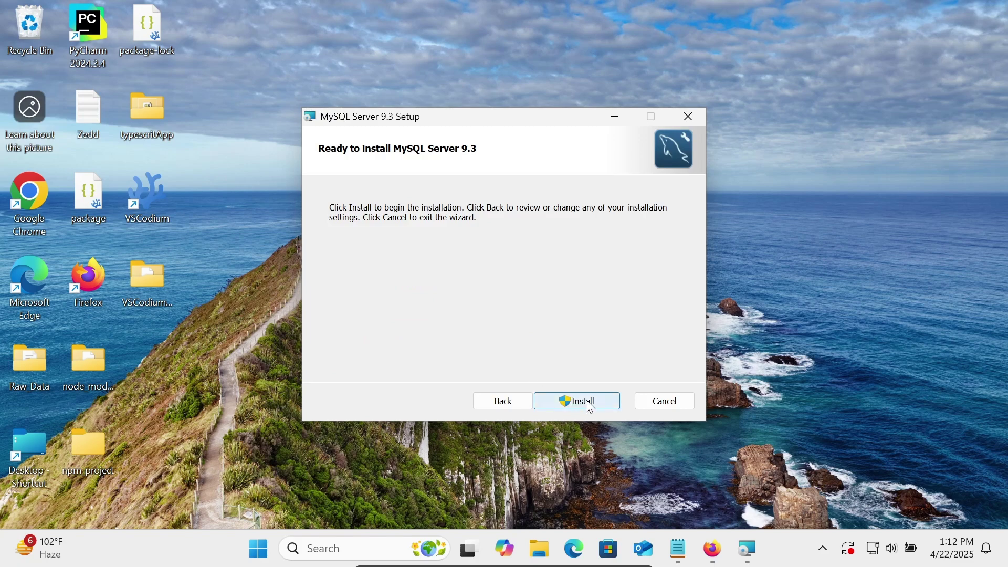
Step: Install MySQL Server 9.3, approving both User Account Control prompts
click(586, 401)
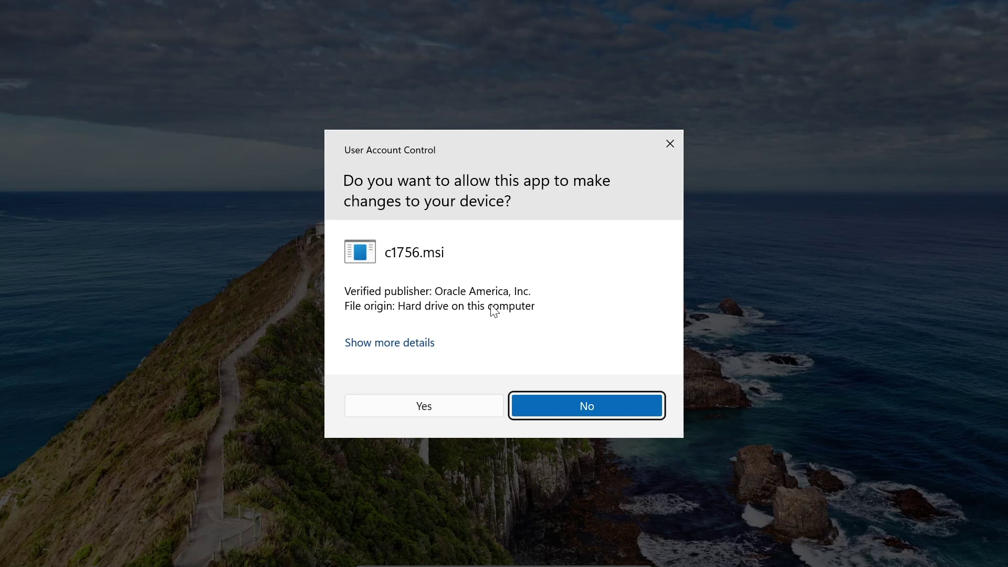
click(403, 404)
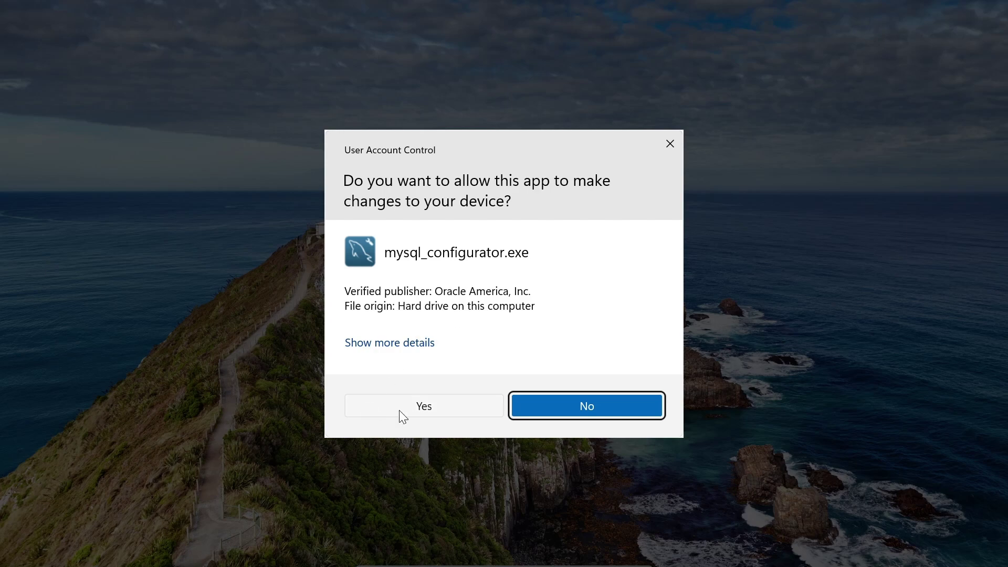
click(404, 409)
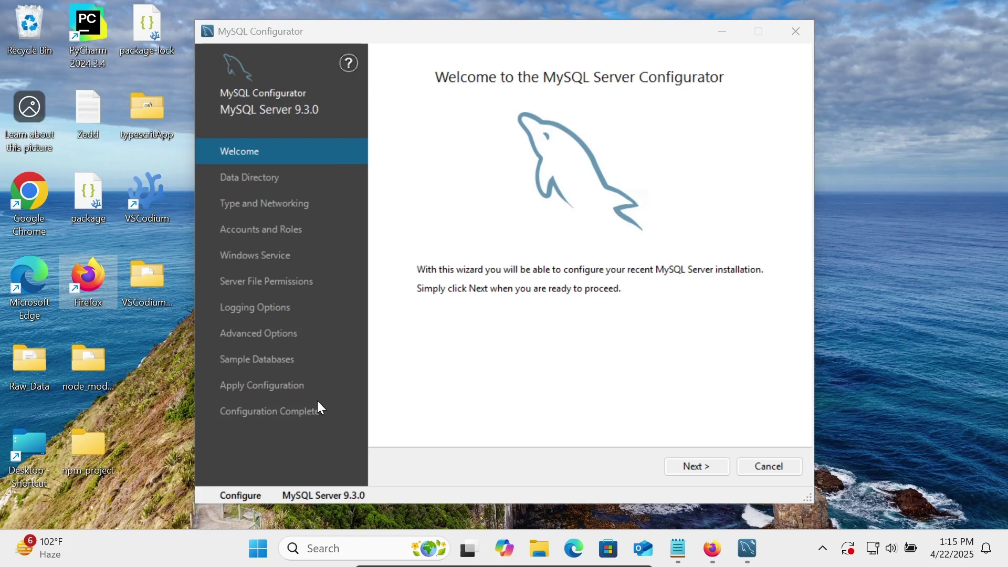
Step: Accept the default data directory and development networking settings to reach Accounts and Roles
click(692, 466)
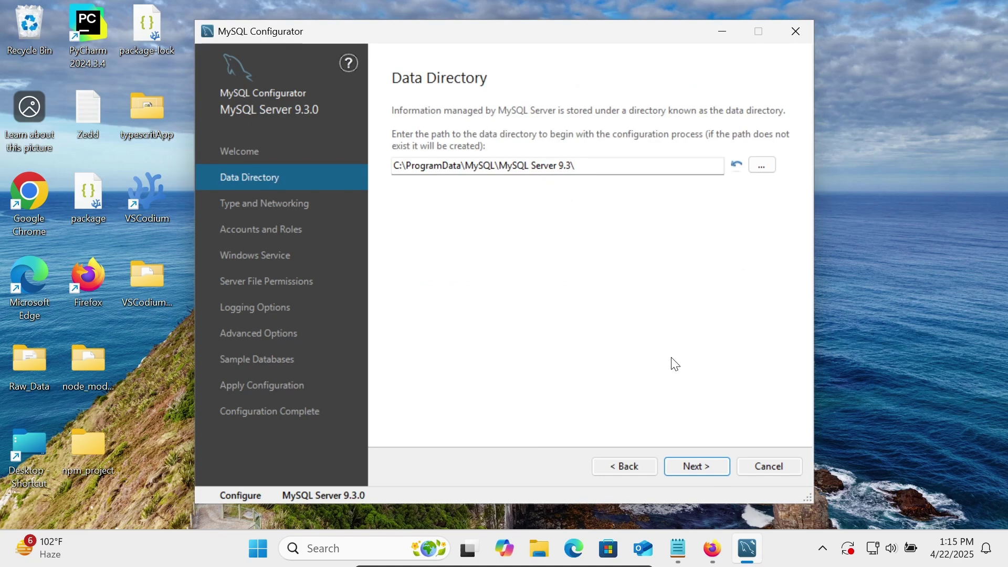
click(697, 467)
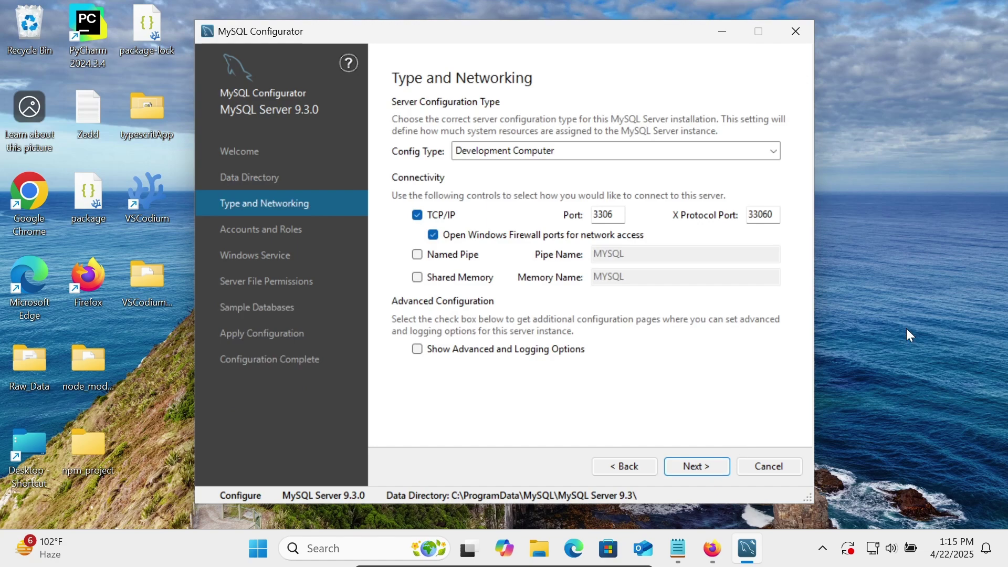
click(696, 471)
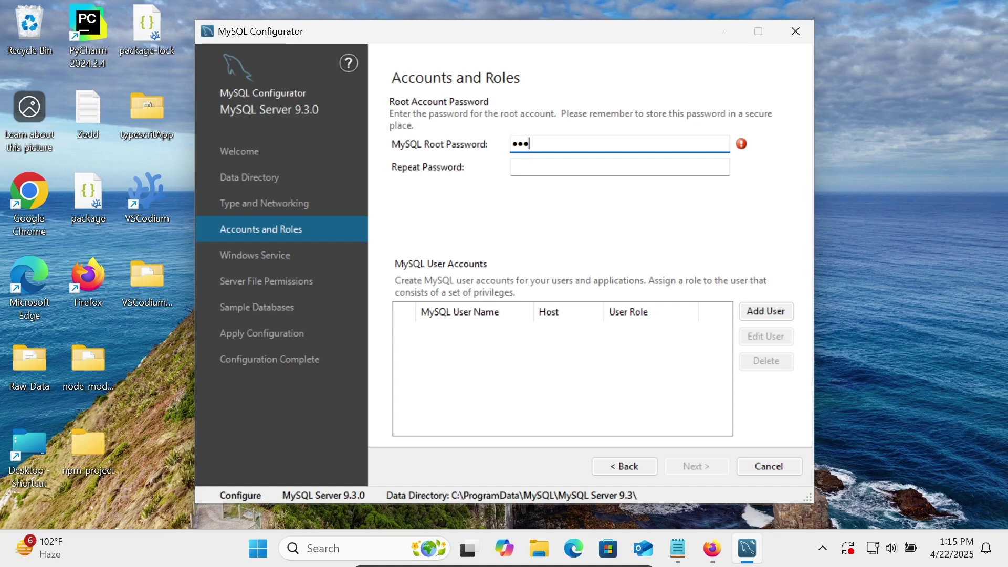
Step: Enter the root password twice and fill in a new DB Admin user named Adam
key(Tab)
text(root)
click(758, 308)
text(Adam)
key(Tab)
key(Tab)
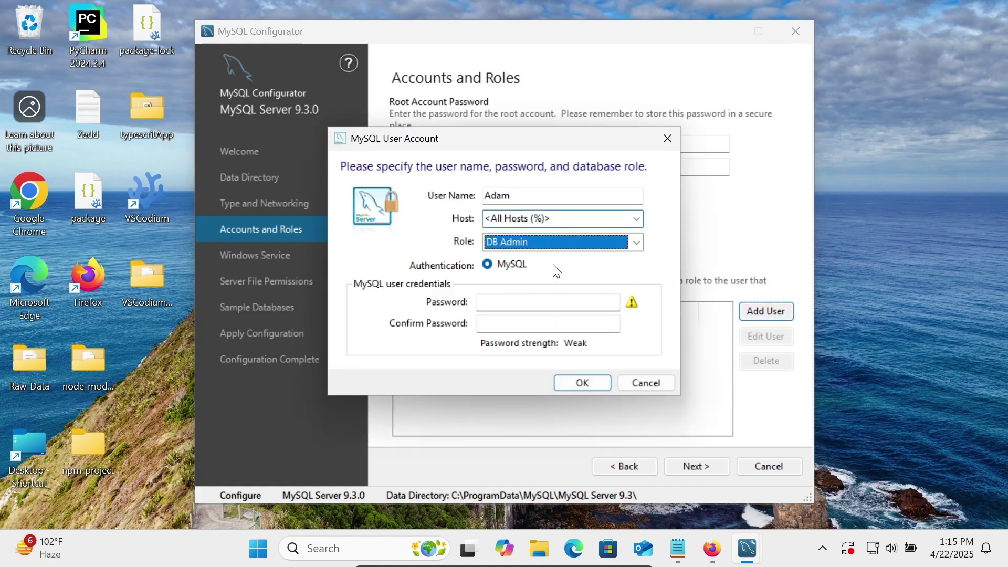
key(Tab)
key(Tab)
key(Tab)
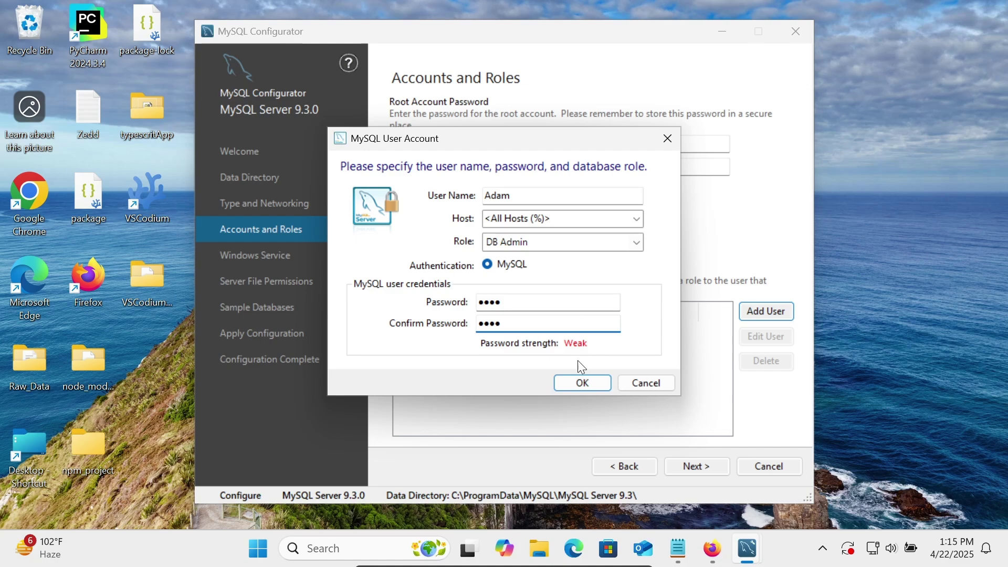
Step: Save user Adam and keep the Windows service defaults
click(573, 386)
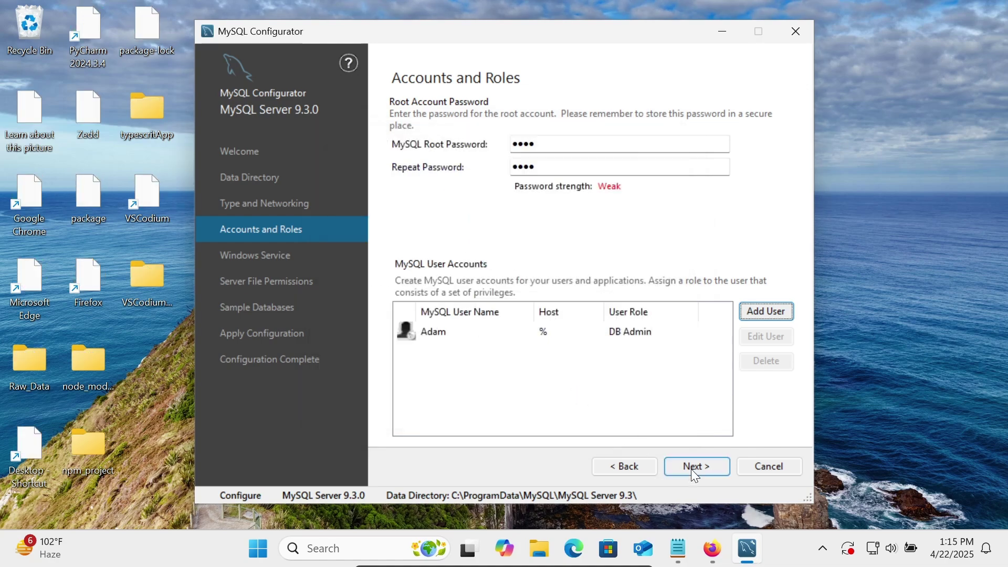
click(691, 469)
click(691, 469)
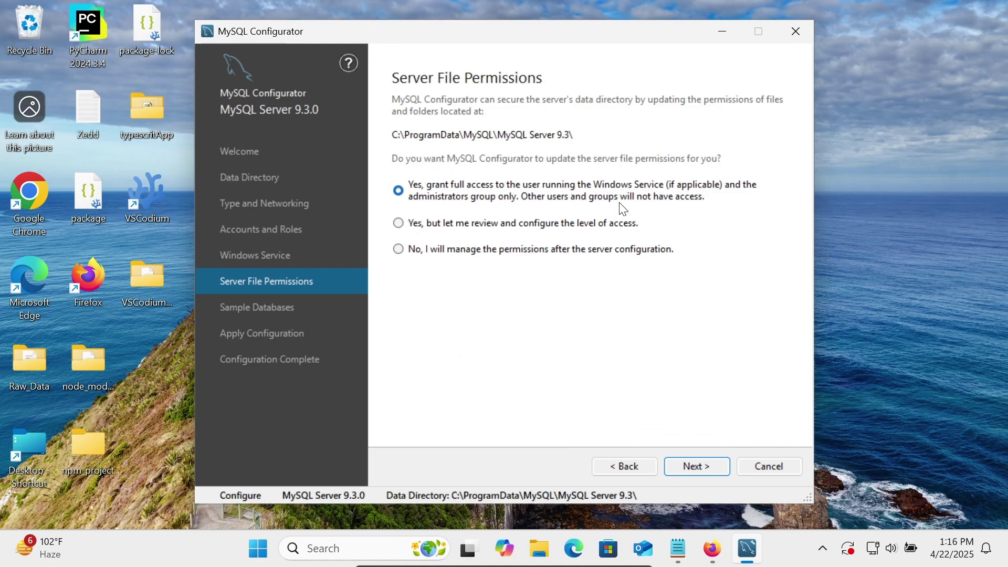
Step: Keep default file permissions and select both the Sakila and World sample databases
click(694, 473)
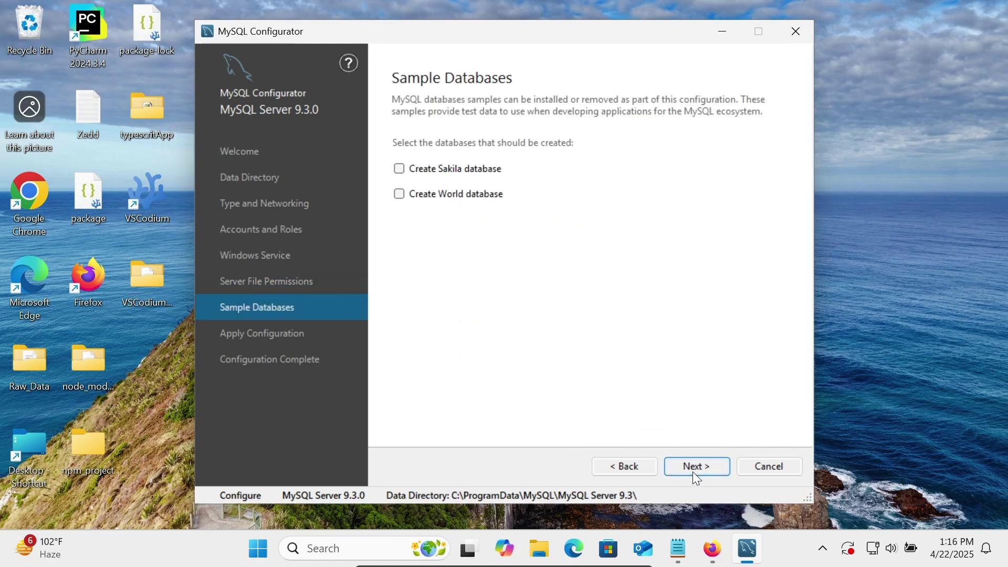
click(437, 180)
click(426, 195)
Step: Execute all configuration steps and continue once they succeed
click(698, 458)
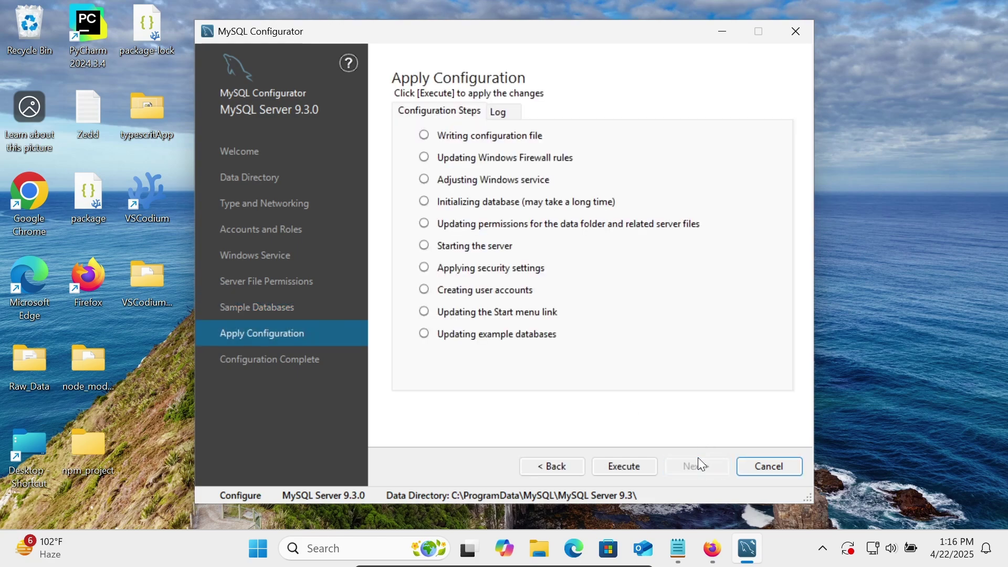
click(616, 470)
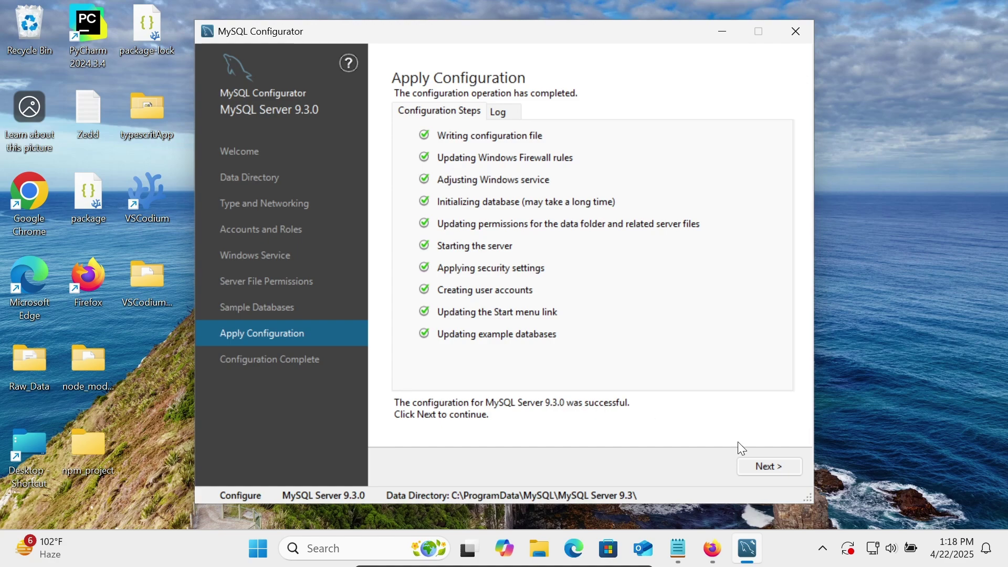
click(767, 465)
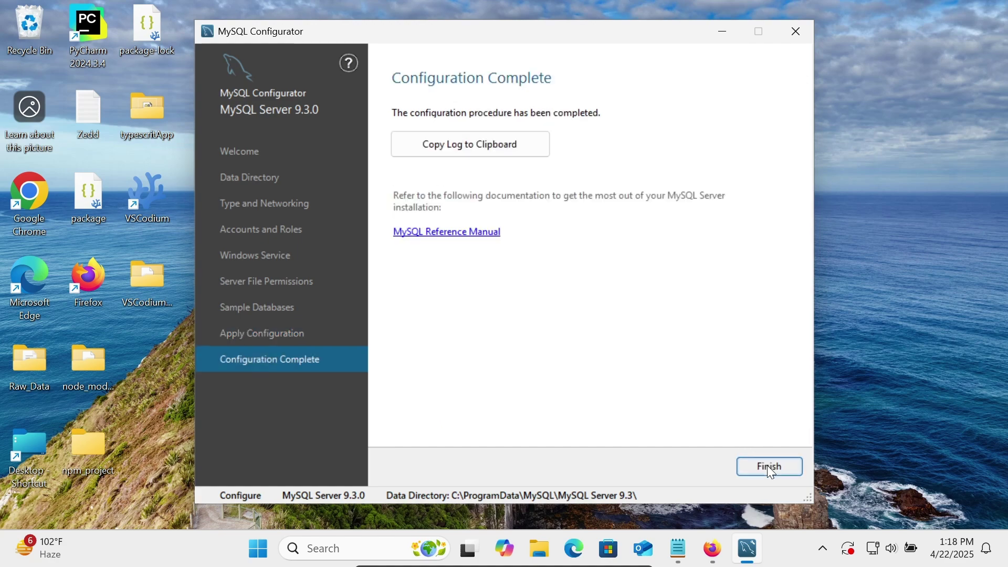
Step: Close the configurator with Finish and search Windows for mysql apps
click(767, 466)
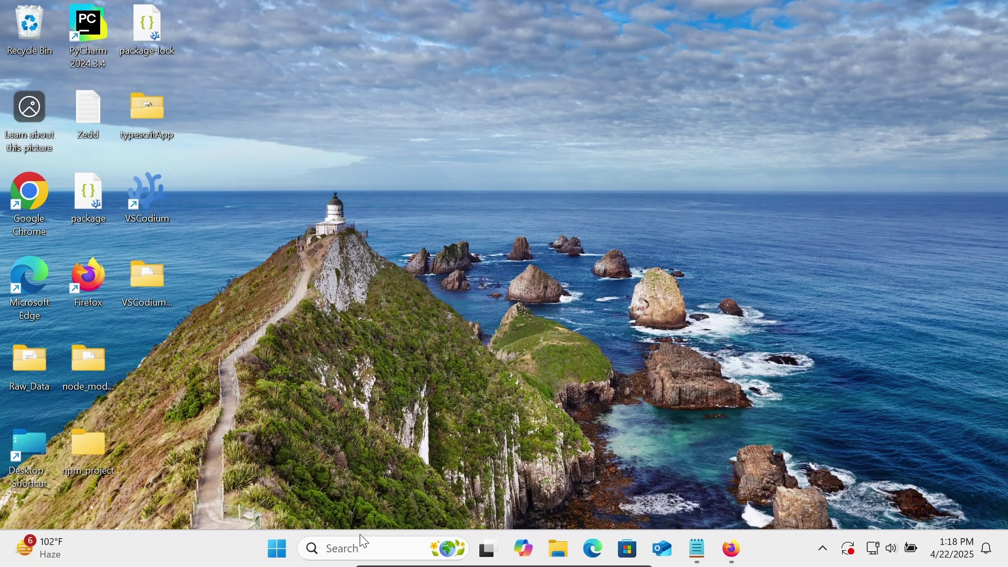
click(353, 547)
text(mysql)
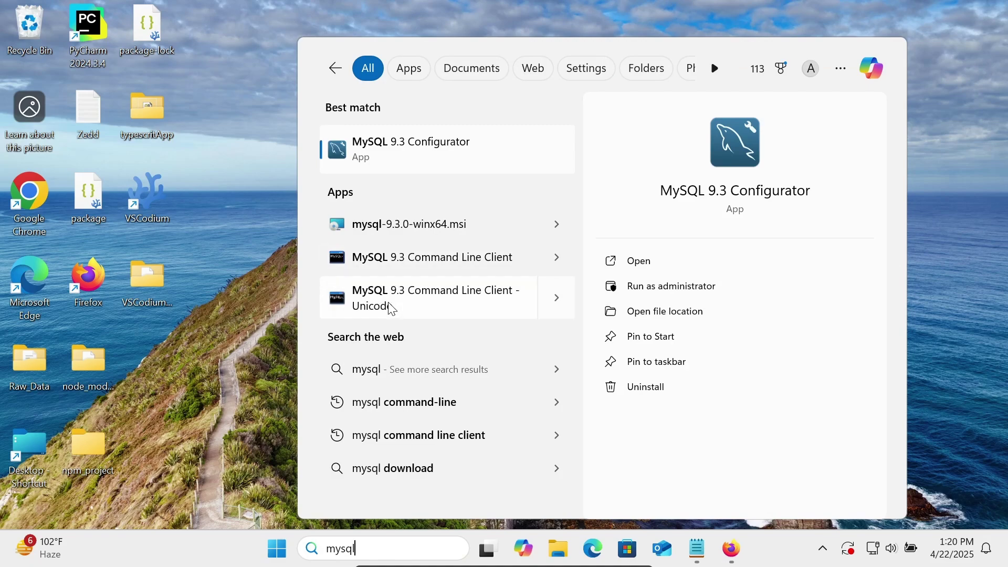
Step: Log in to the MySQL 9.3 Command Line Client and list databases with 'show databases;'
click(405, 260)
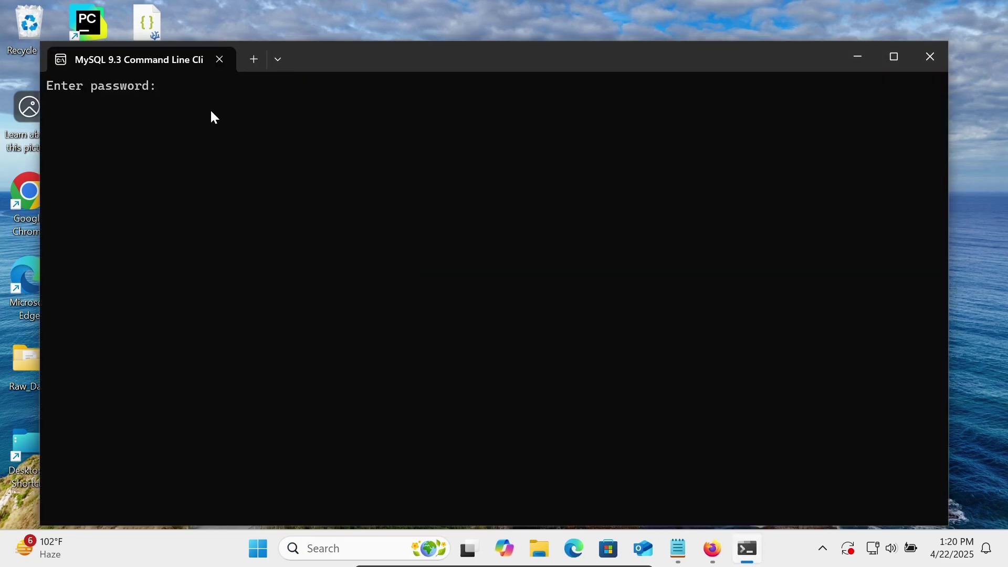
drag(333, 63, 527, 106)
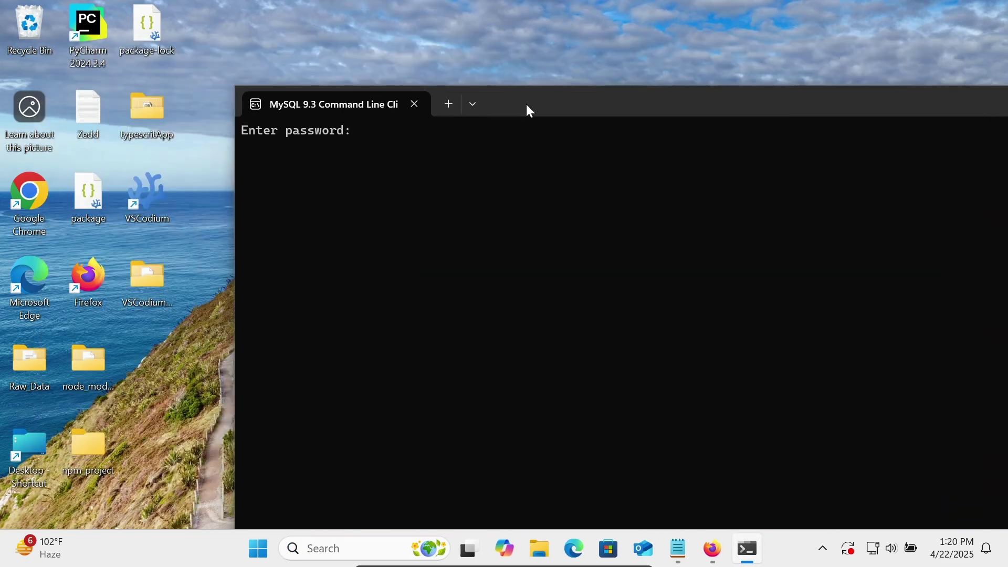
text(****)
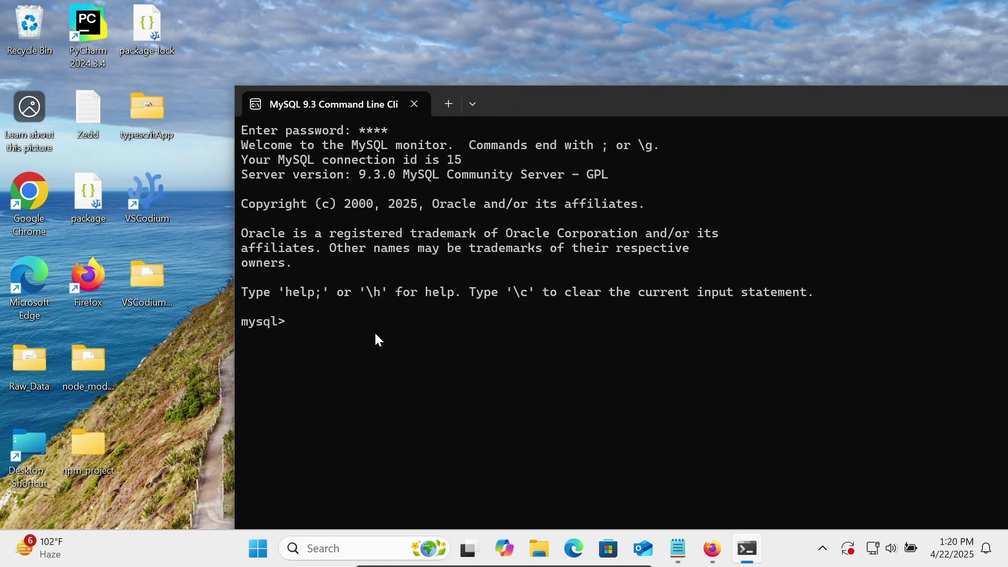
text(use)
text(sakila)
key(BackSpace)
key(BackSpace)
key(BackSpace)
key(BackSpace)
key(BackSpace)
key(BackSpace)
key(BackSpace)
key(BackSpace)
key(BackSpace)
key(BackSpace)
text(show databases;)
key(Return)
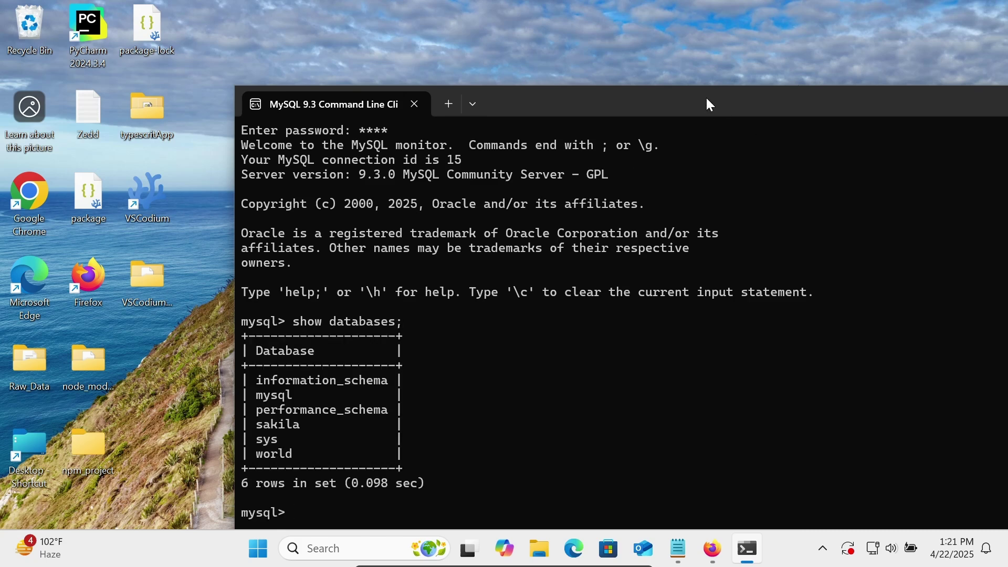
Step: Switch to sakila and run 'select * from actor;' to return all 200 actors
drag(706, 104, 657, 66)
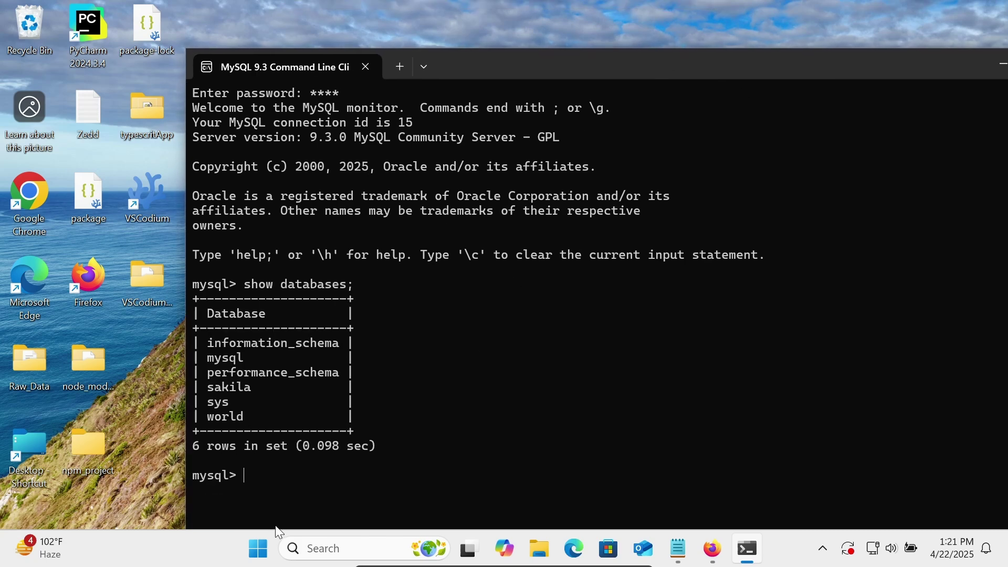
text(use sakila)
key(Return)
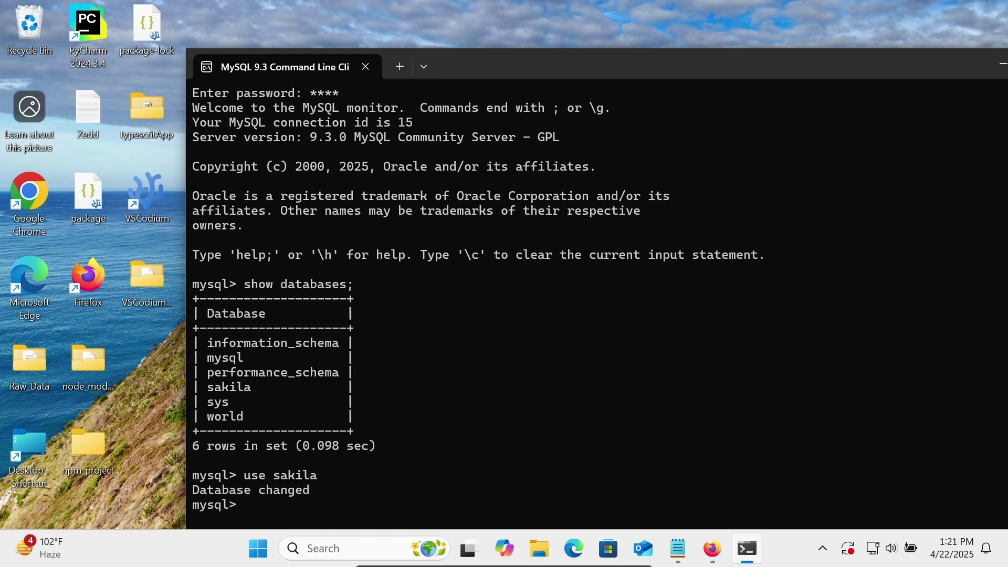
text(select )
text(* from actor;)
key(Return)
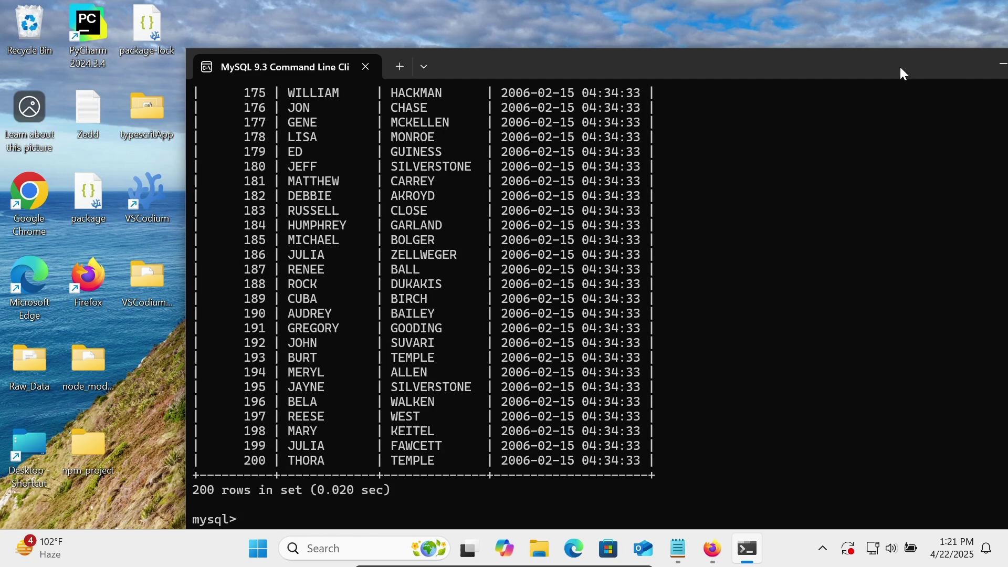
Step: Minimize the Command Line Client and bring up Windows Search
click(1002, 65)
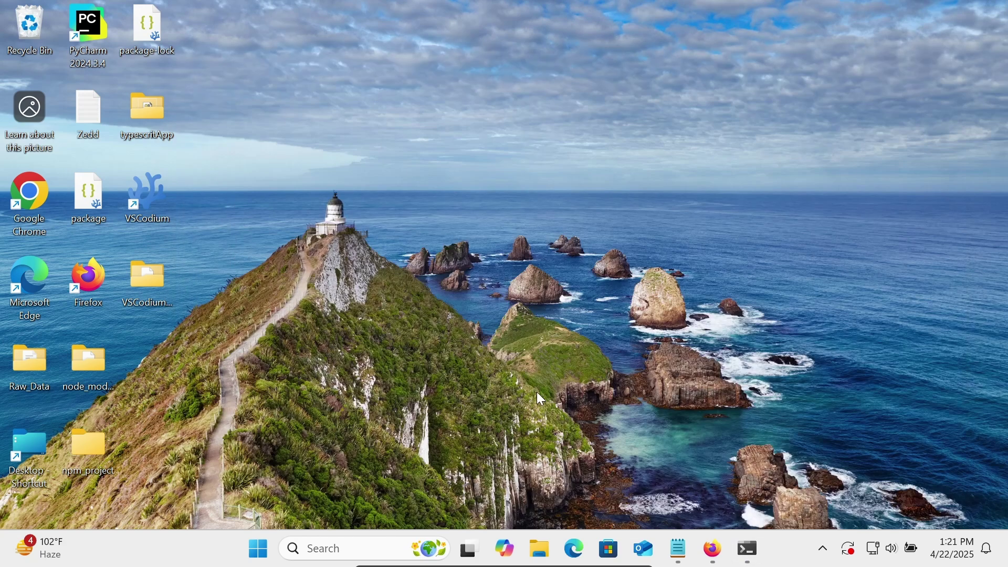
click(321, 547)
text(mysql)
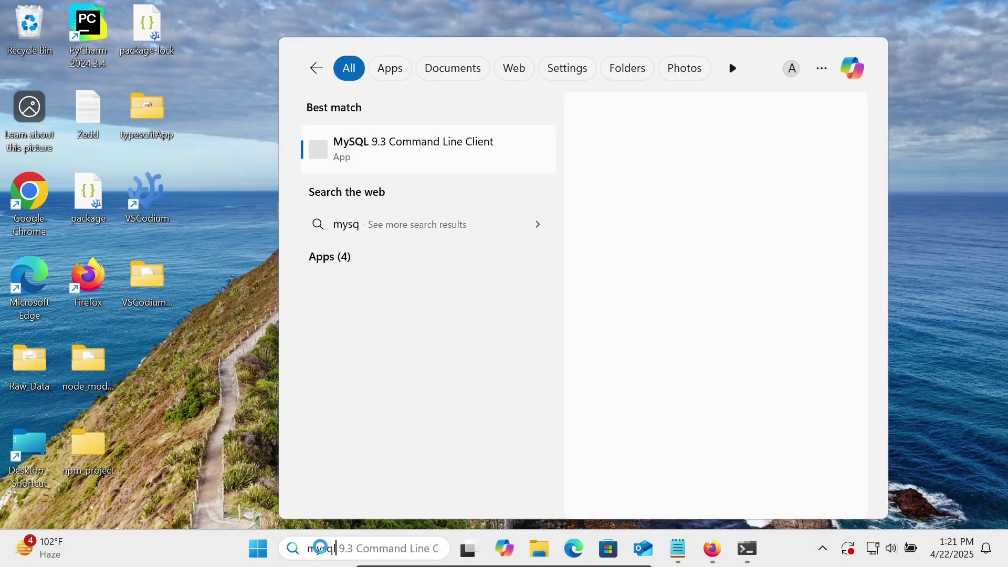
text( work)
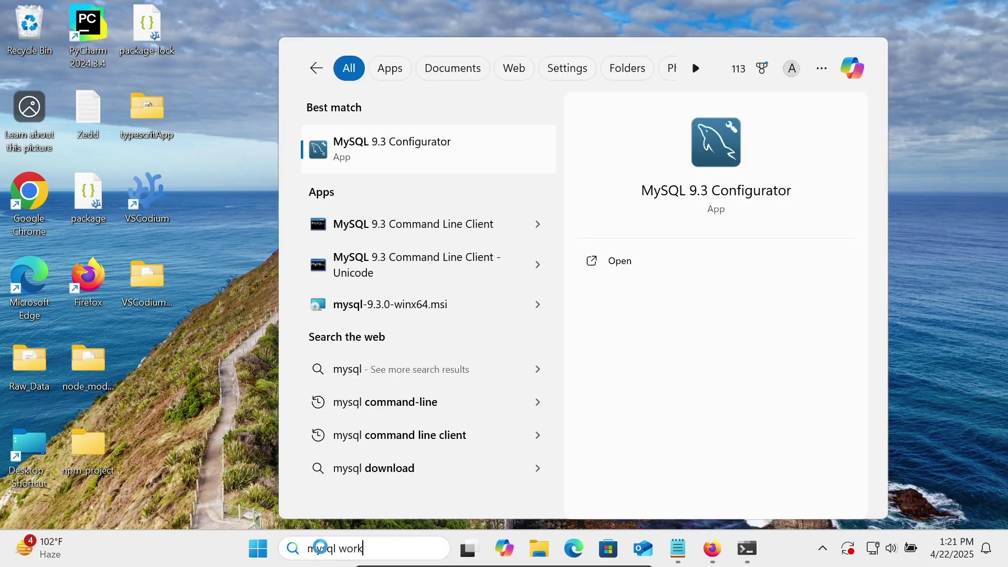
text(bench)
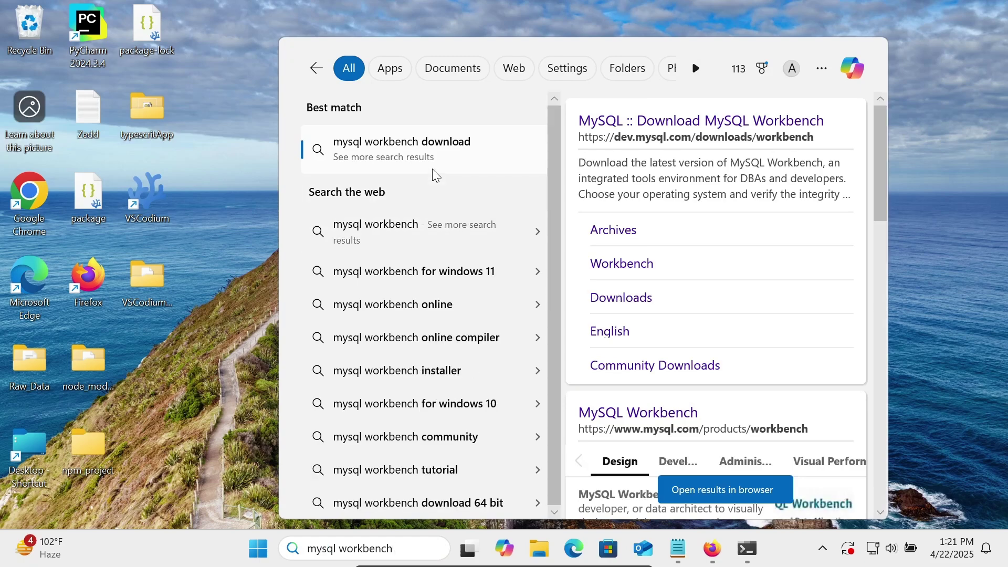
Step: Dismiss search, take Firefox back twice to the MySQL home page, then minimize it
click(893, 178)
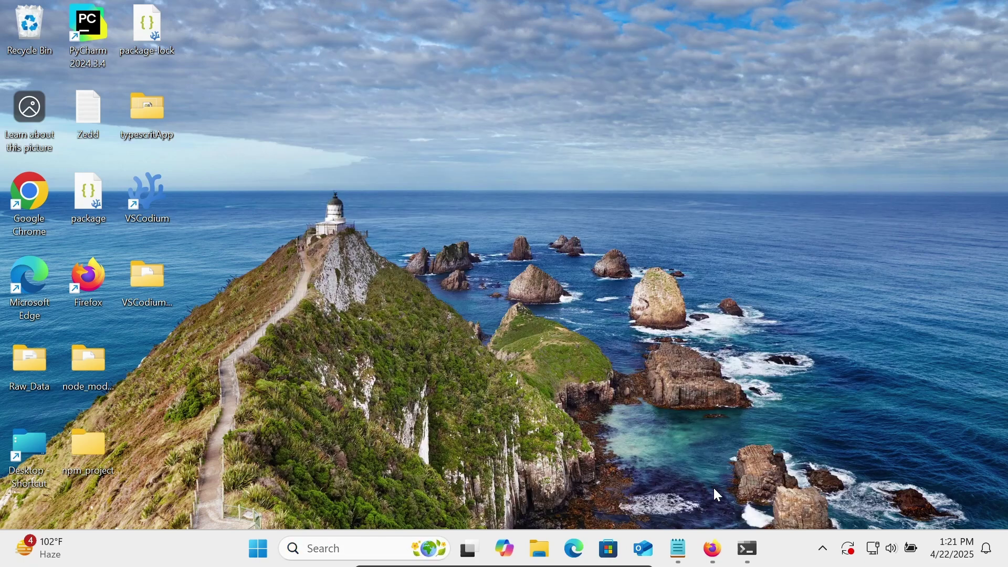
click(712, 549)
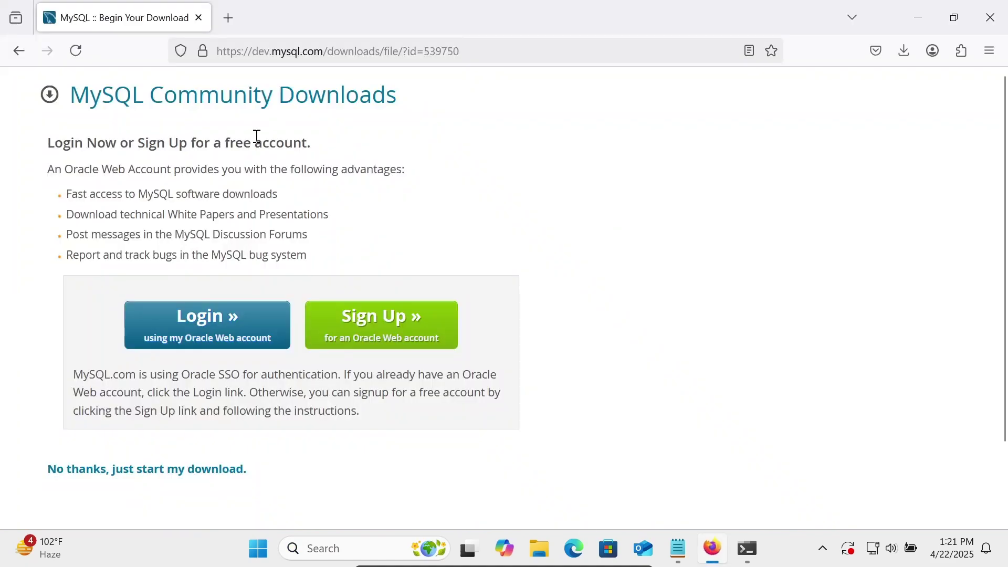
click(26, 50)
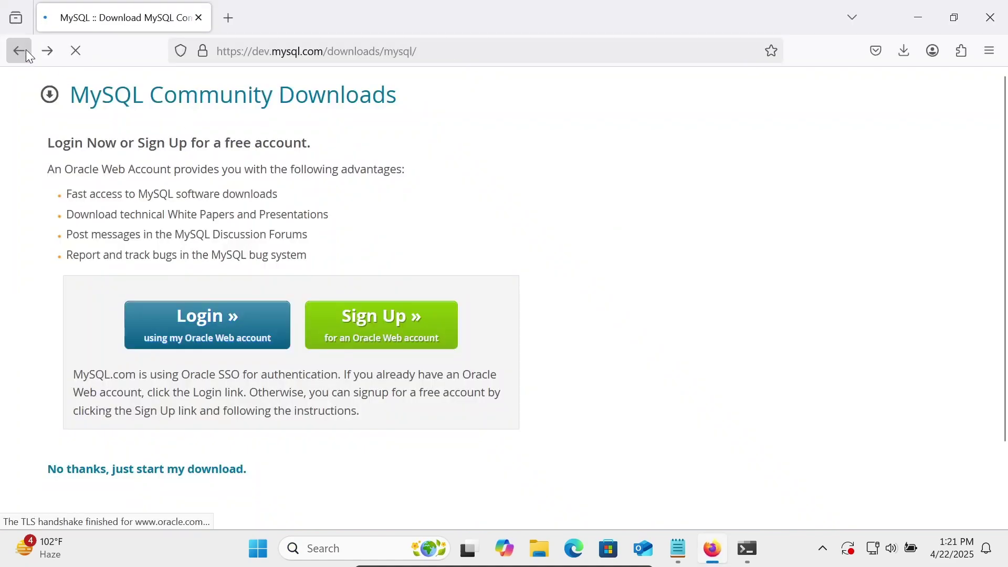
click(26, 50)
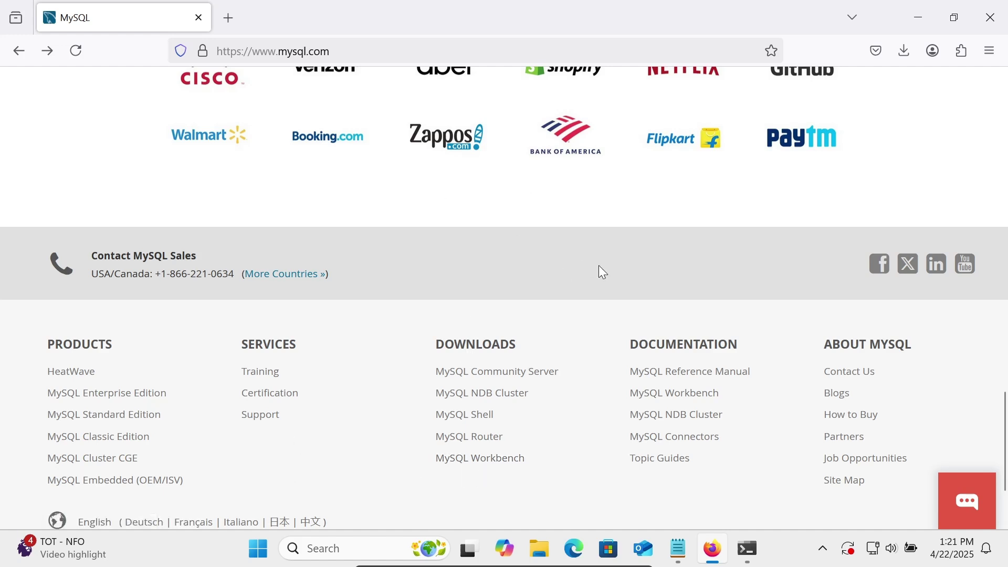
click(922, 17)
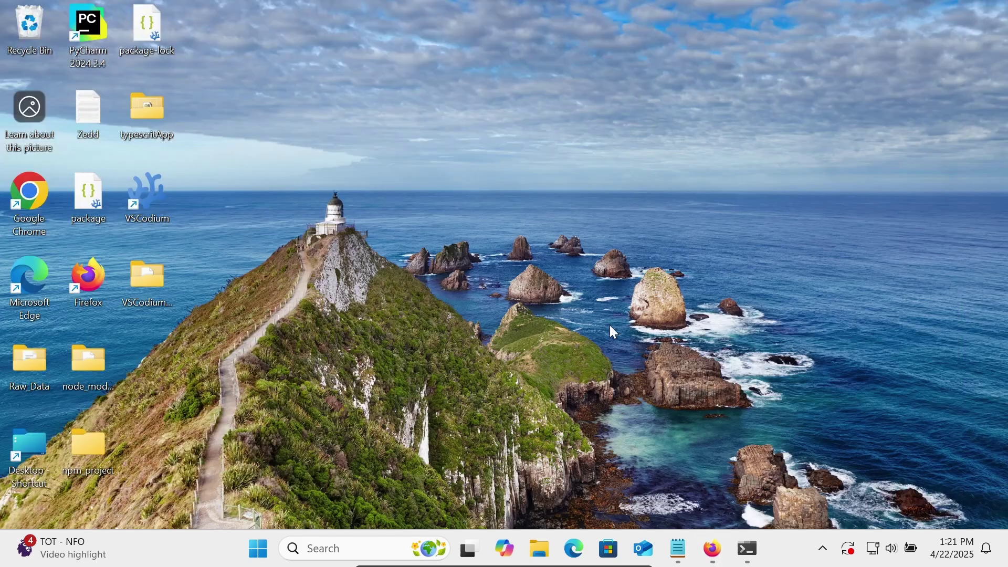
Step: Restore Notepad showing the Zedd.txt MySQL 9.3.0 Innovation install notes
click(678, 546)
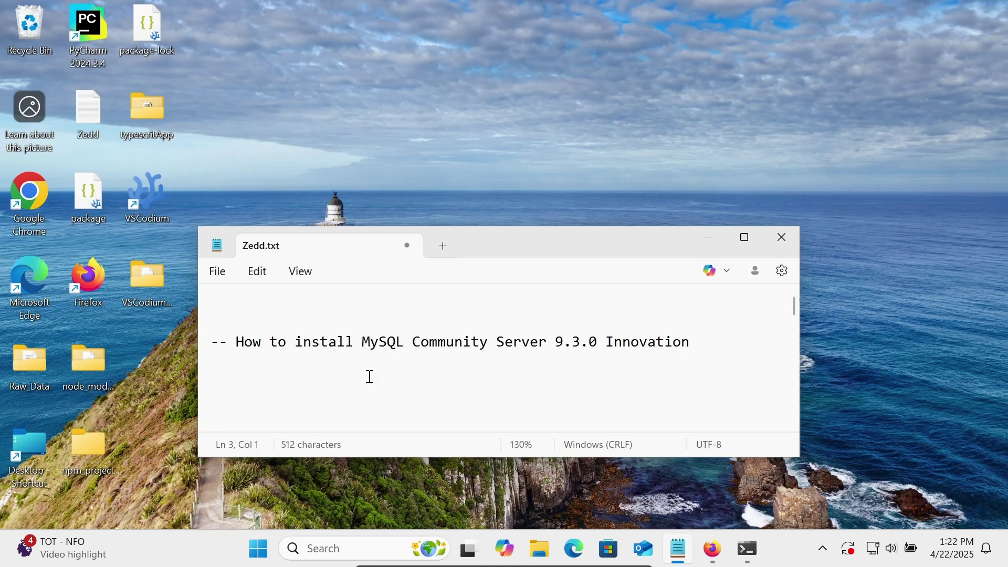